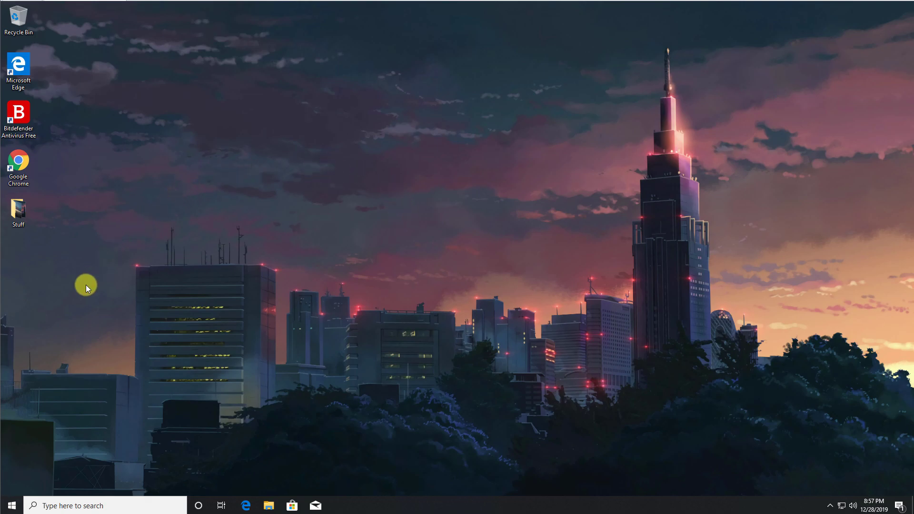
Step: Open Settings' System > Storage page showing Storage Sense and Local Disk (C:) usage
left_click(12, 506)
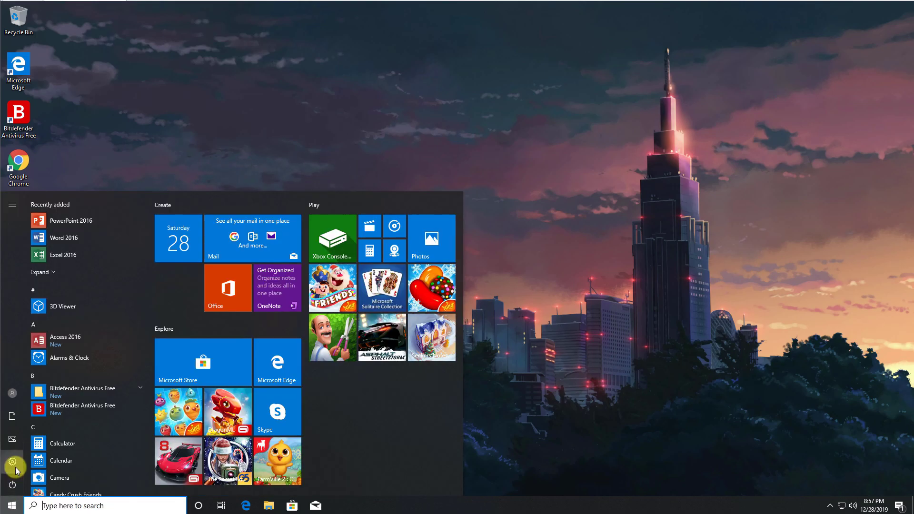
mouse_move(16, 468)
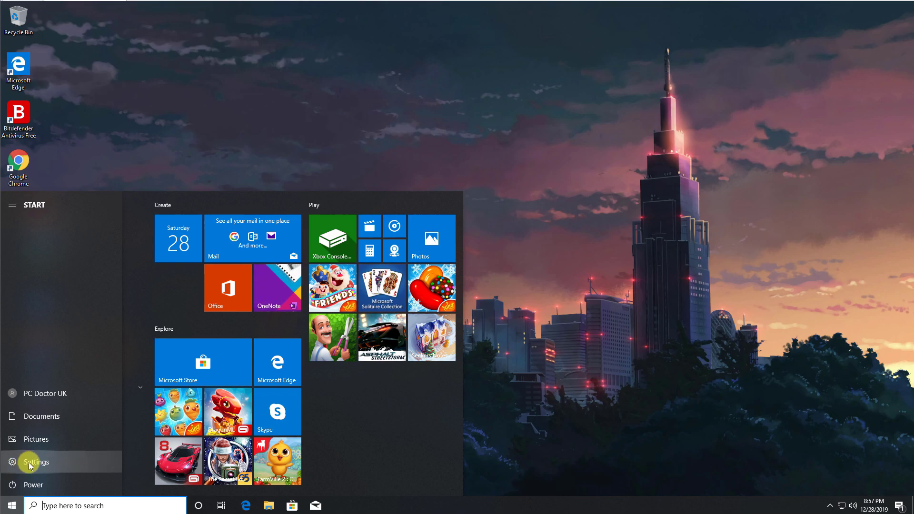
left_click(27, 463)
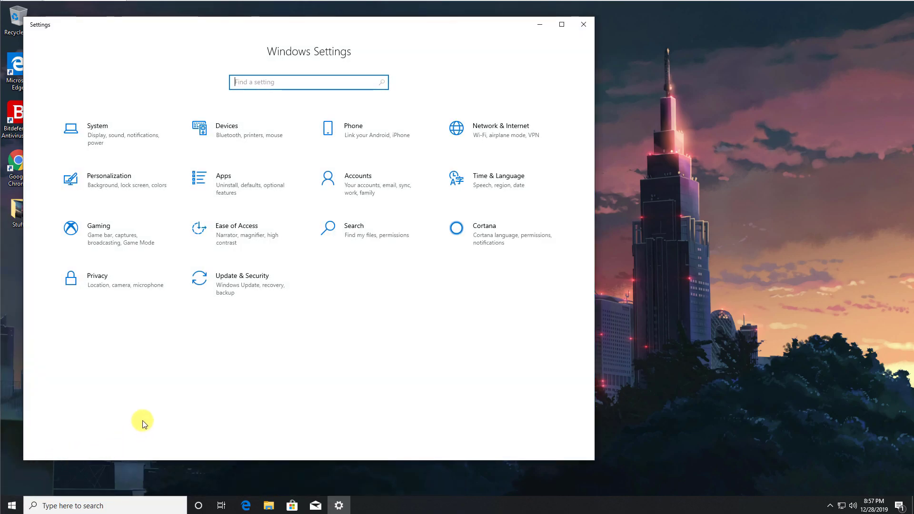
left_click(132, 138)
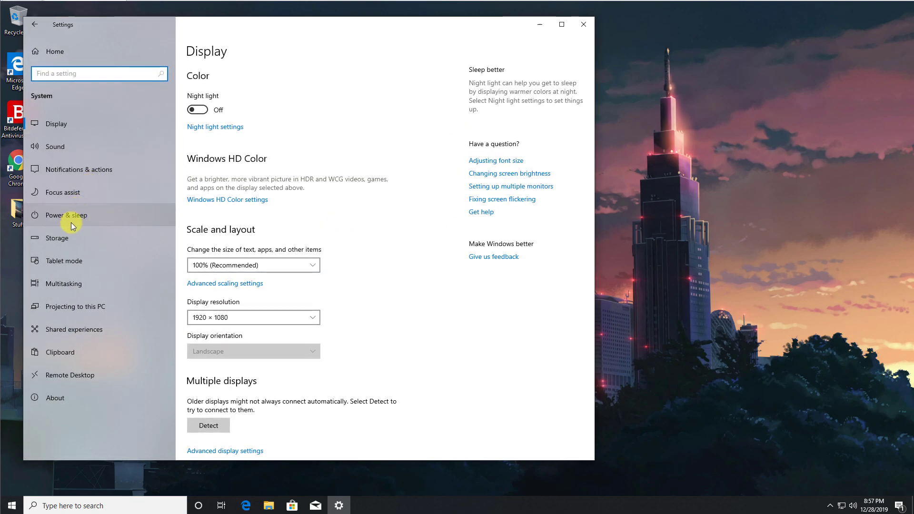
left_click(67, 237)
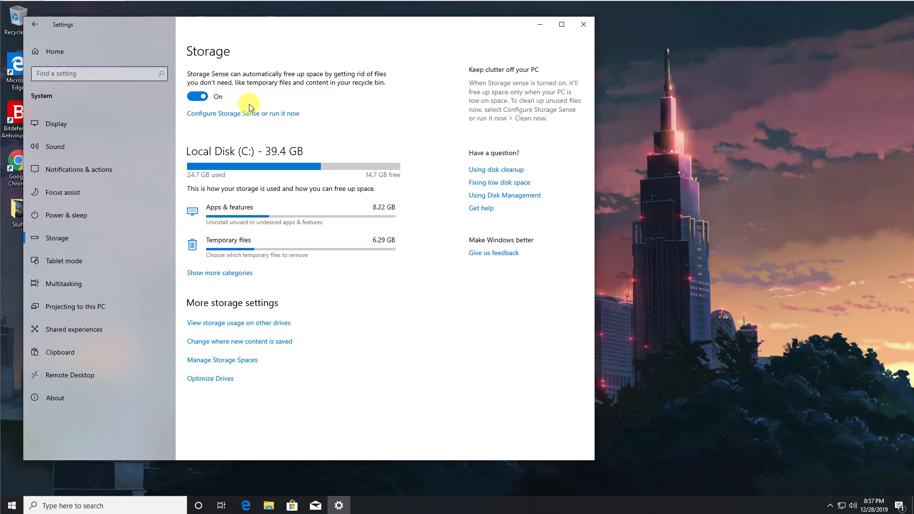
Step: Open Configure Storage Sense and keep it running during low free disk space
left_click(236, 114)
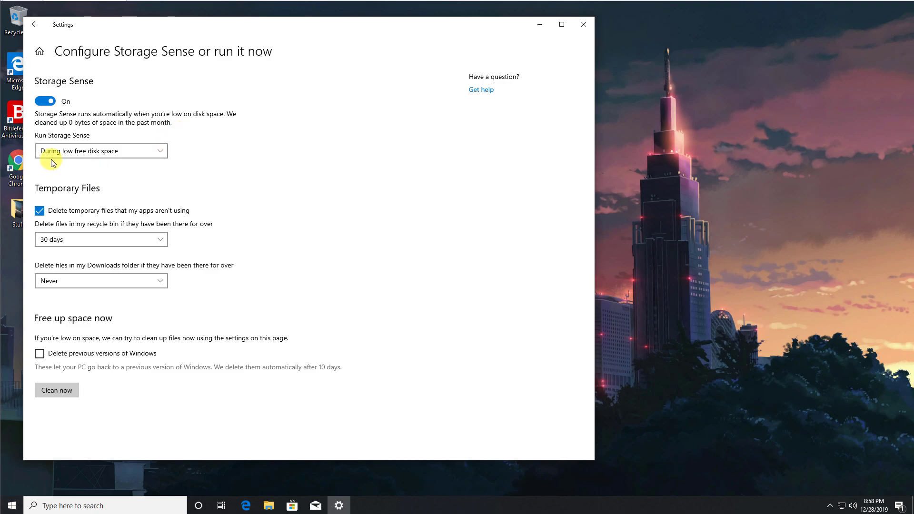
left_click(159, 151)
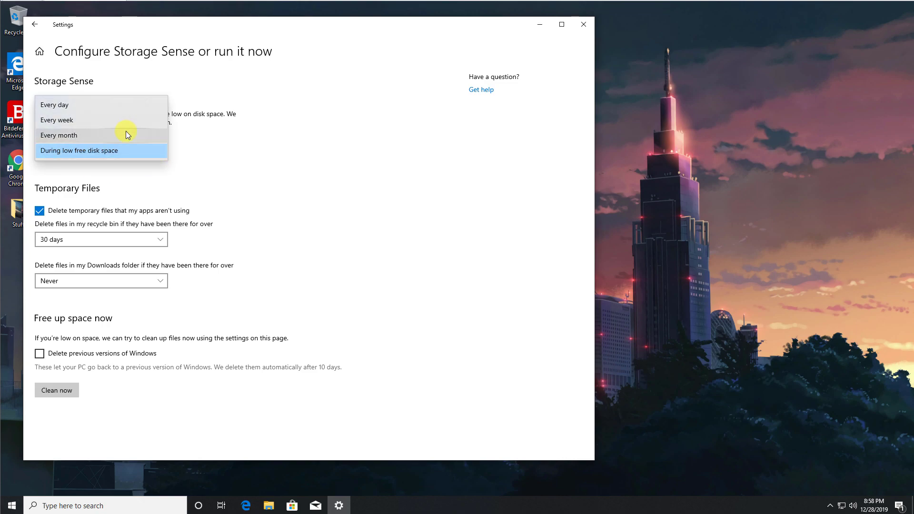
left_click(82, 152)
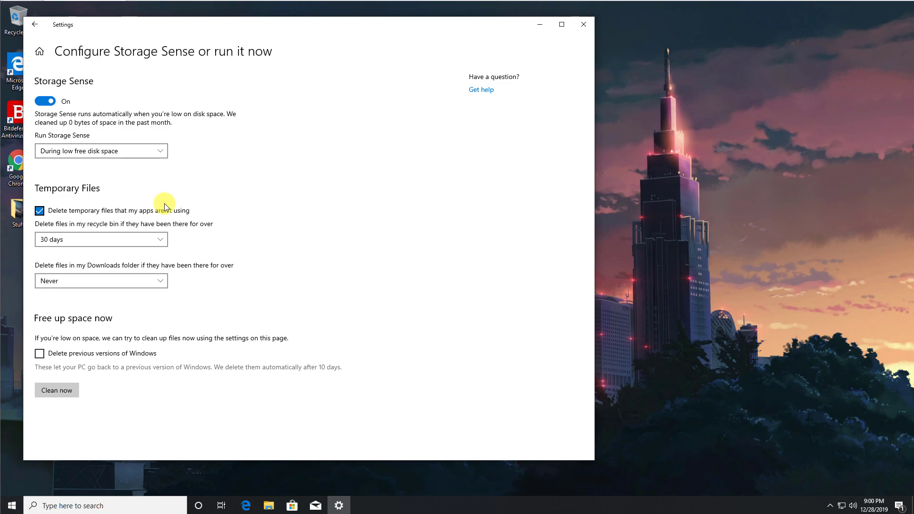
left_click_drag(97, 28, 126, 31)
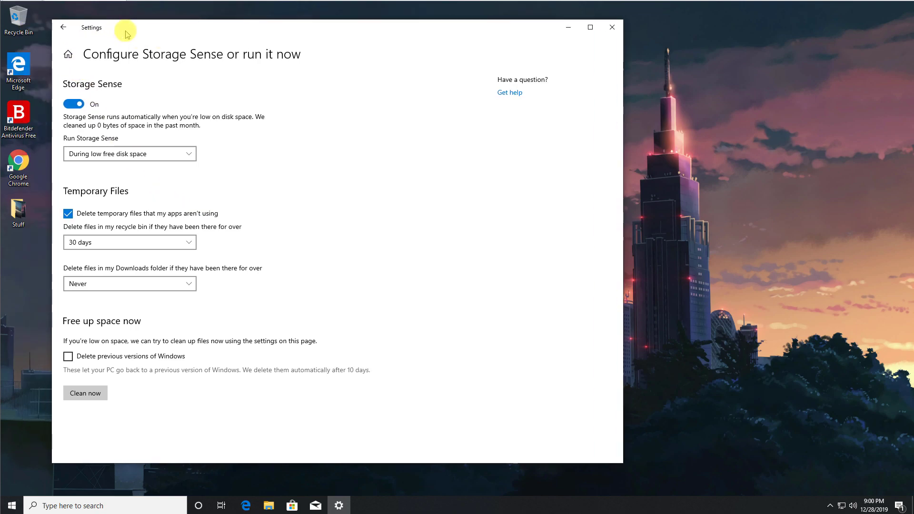
right_click(27, 19)
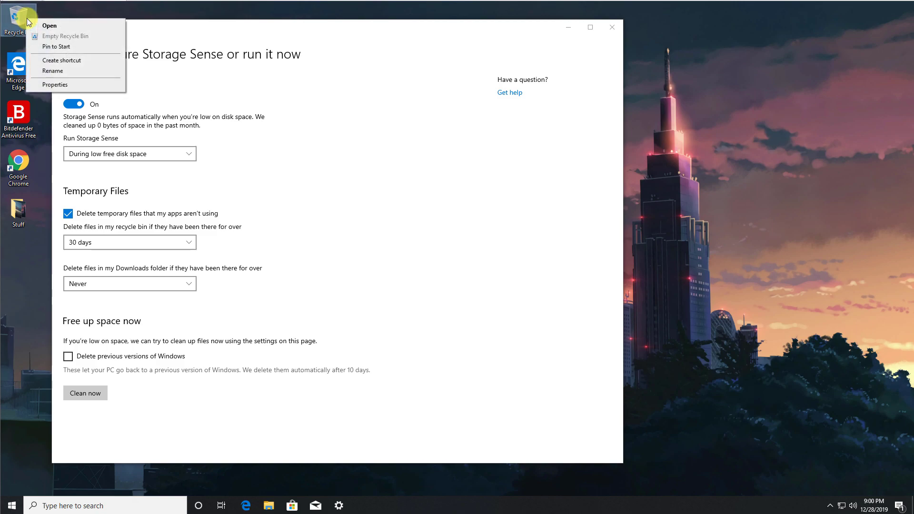
left_click(364, 170)
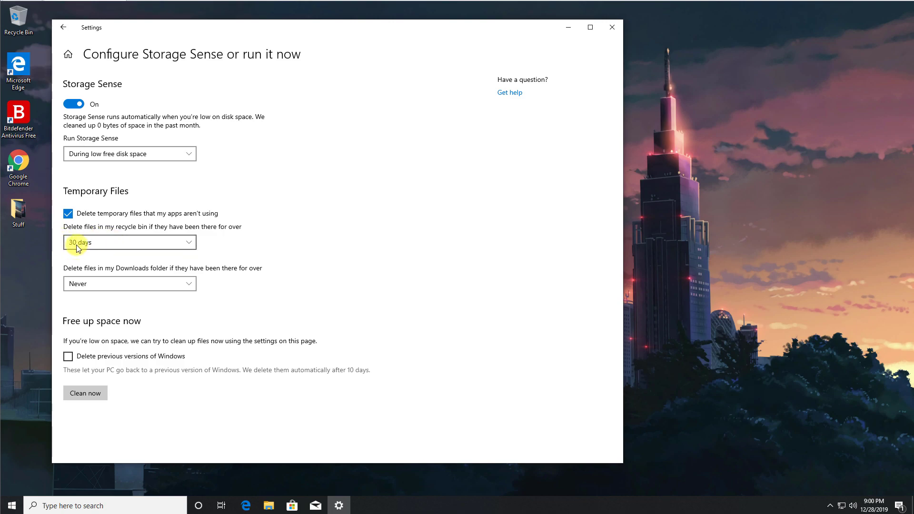
left_click(155, 243)
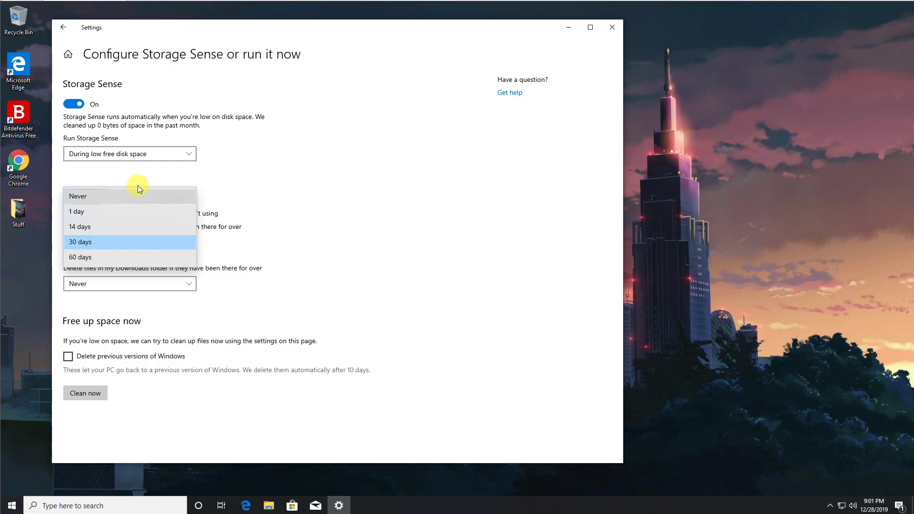
left_click(92, 241)
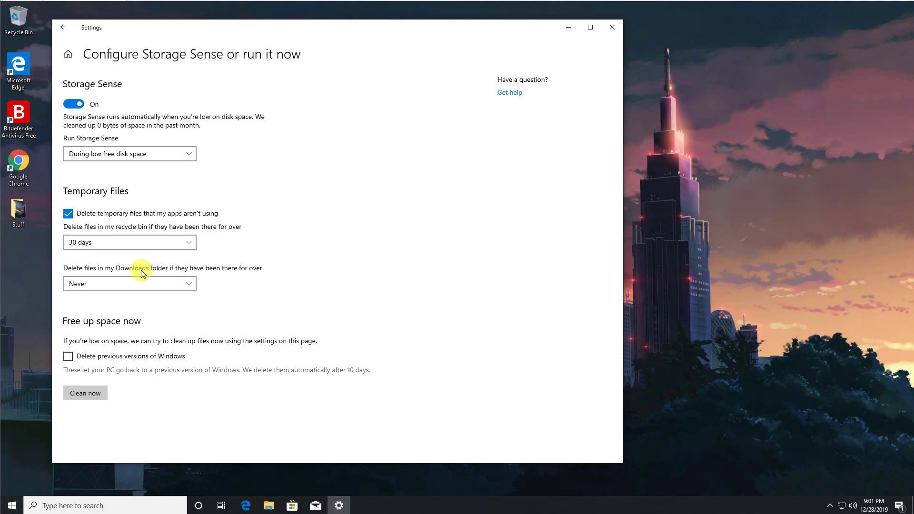
Step: Confirm Downloads is empty, then have Storage Sense delete 60-day-old Downloads files and previous Windows versions
double_click(34, 216)
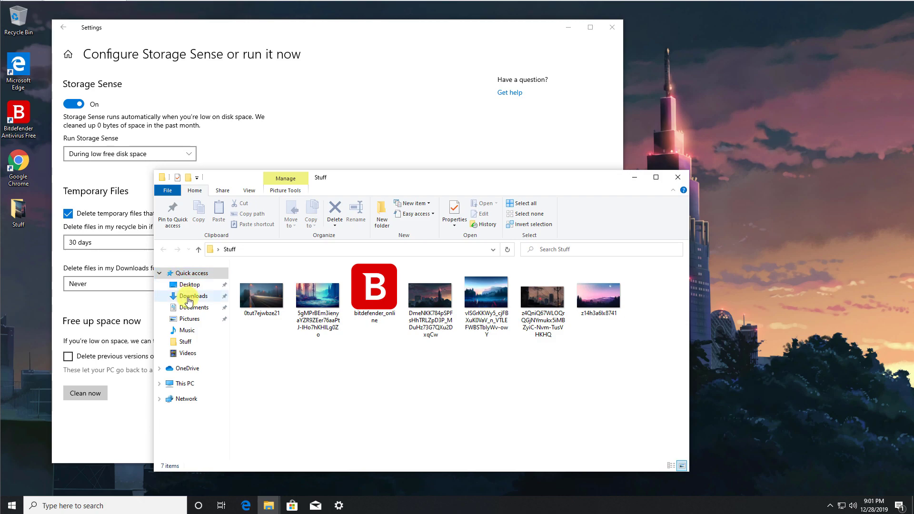
left_click(191, 296)
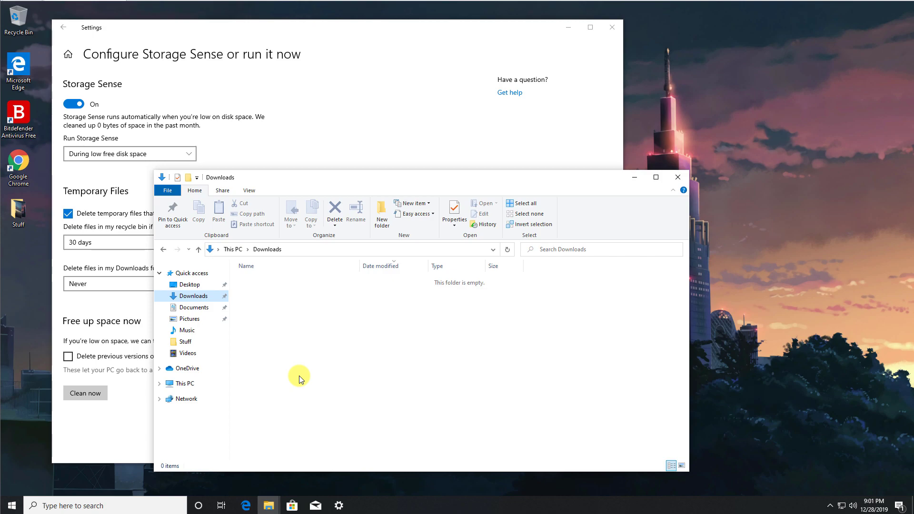
left_click(380, 156)
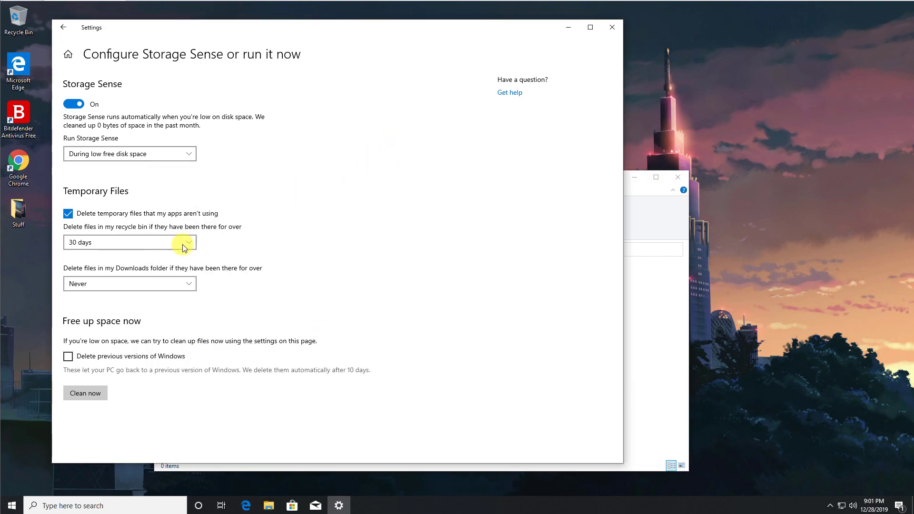
left_click(151, 281)
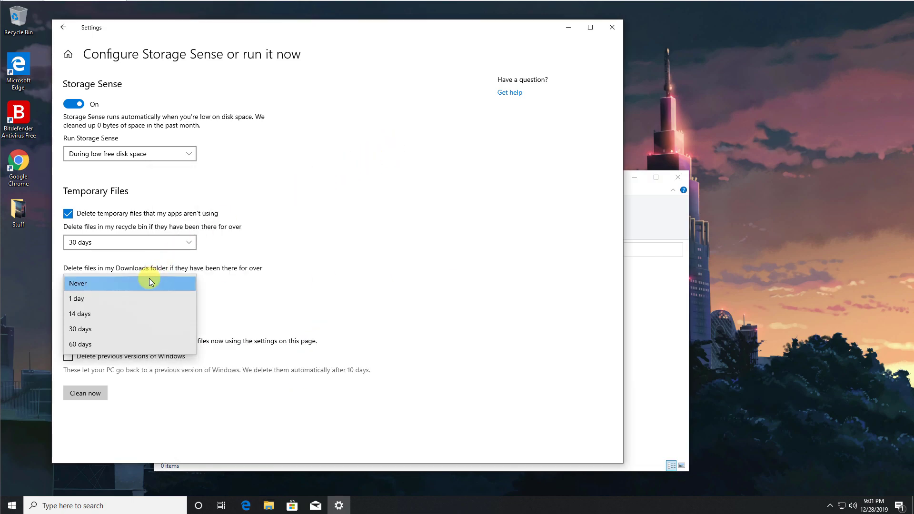
left_click(90, 343)
left_click(650, 317)
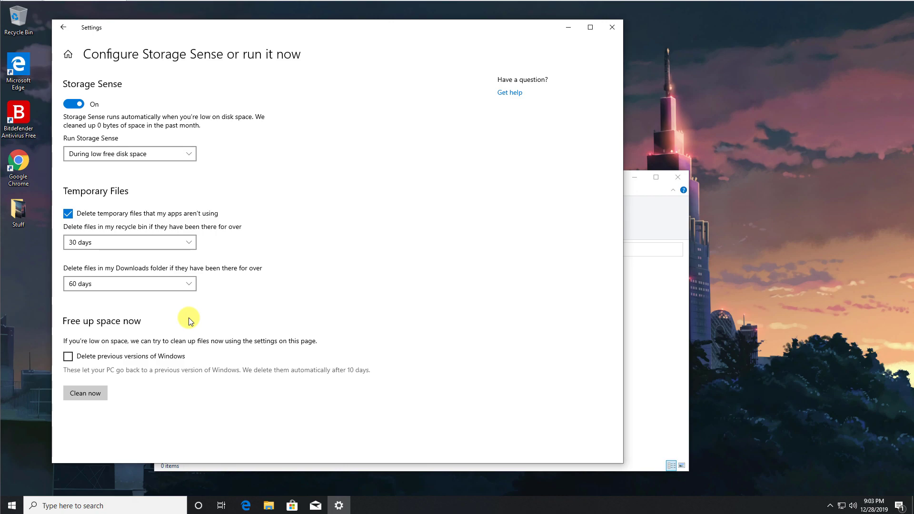
left_click(70, 358)
Step: Run the Storage Sense clean-up immediately with Clean now
left_click(85, 393)
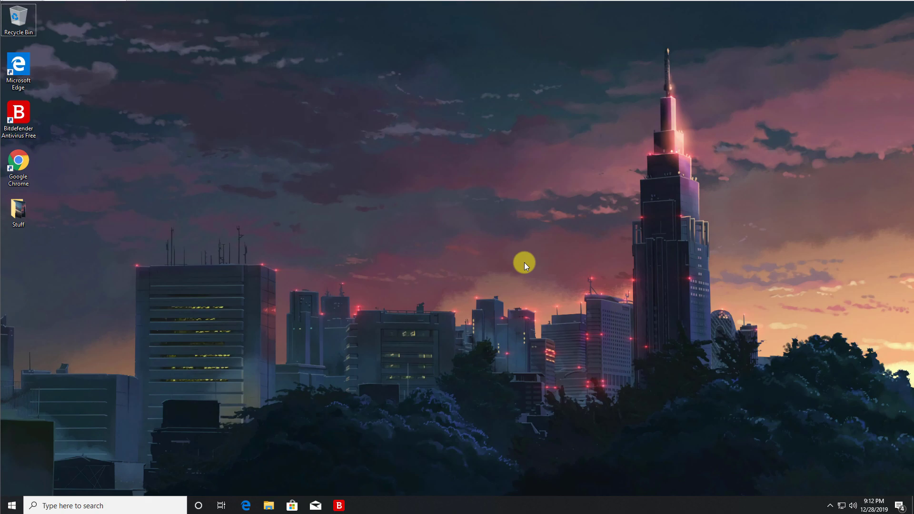
Step: Switch Night light on from the desktop's Display settings and open Night light settings
right_click(378, 203)
left_click(422, 284)
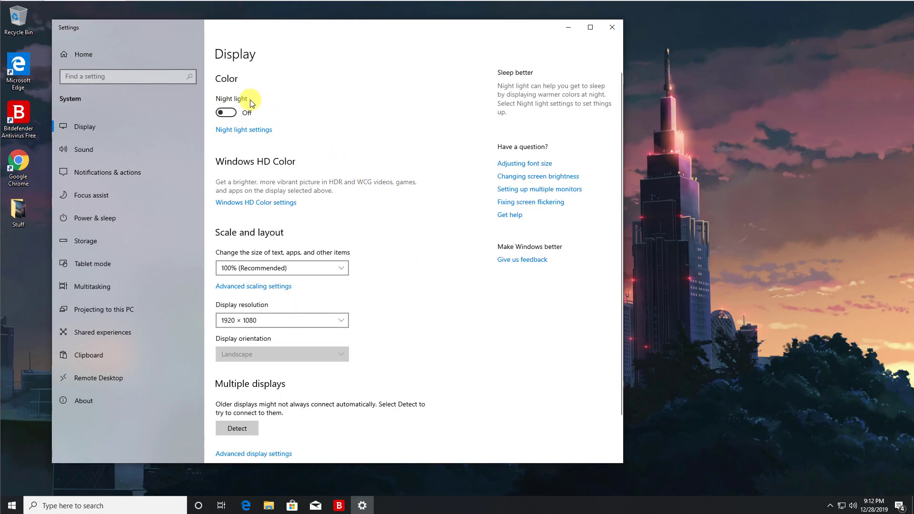
left_click(226, 113)
left_click(231, 129)
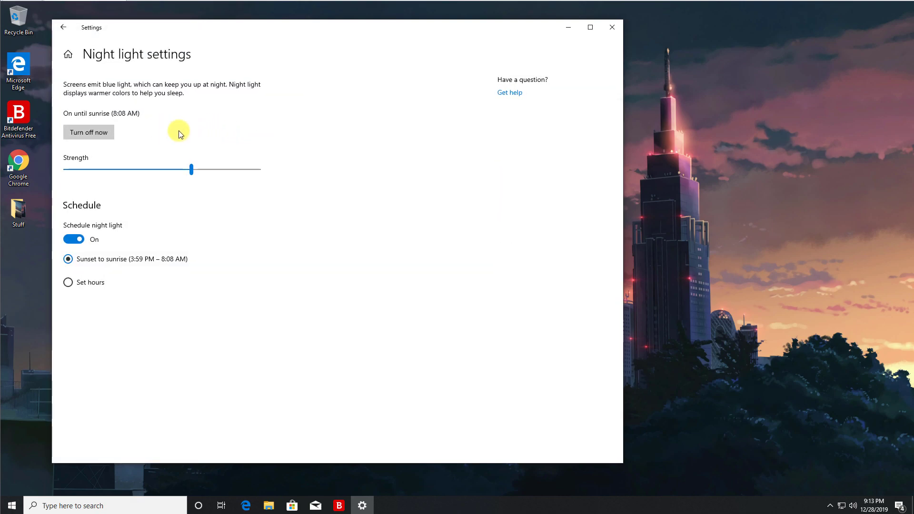
Step: Adjust the Night light strength and schedule it for custom Set hours
left_click_drag(193, 170, 202, 167)
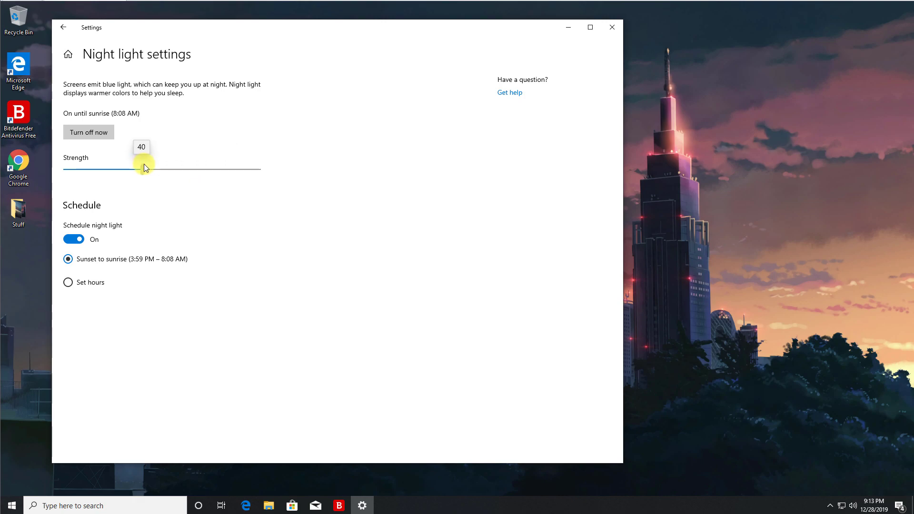
left_click_drag(144, 164, 112, 168)
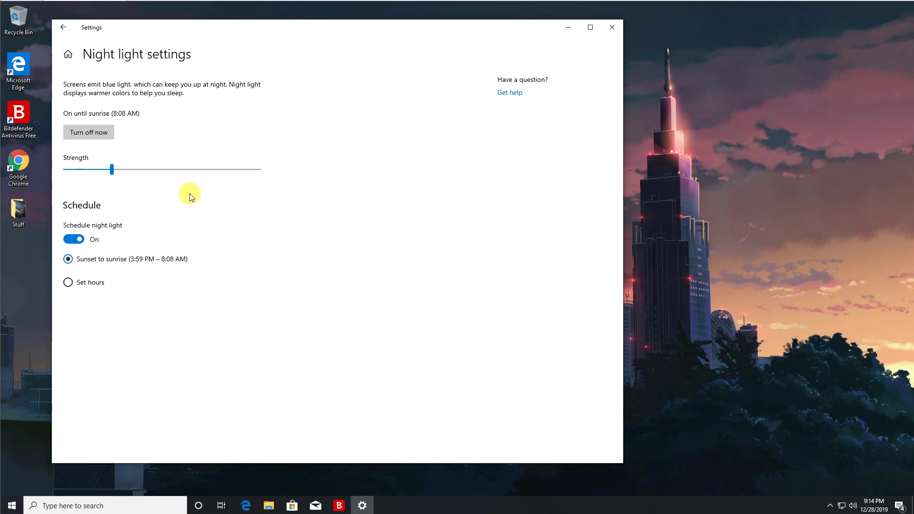
left_click(72, 283)
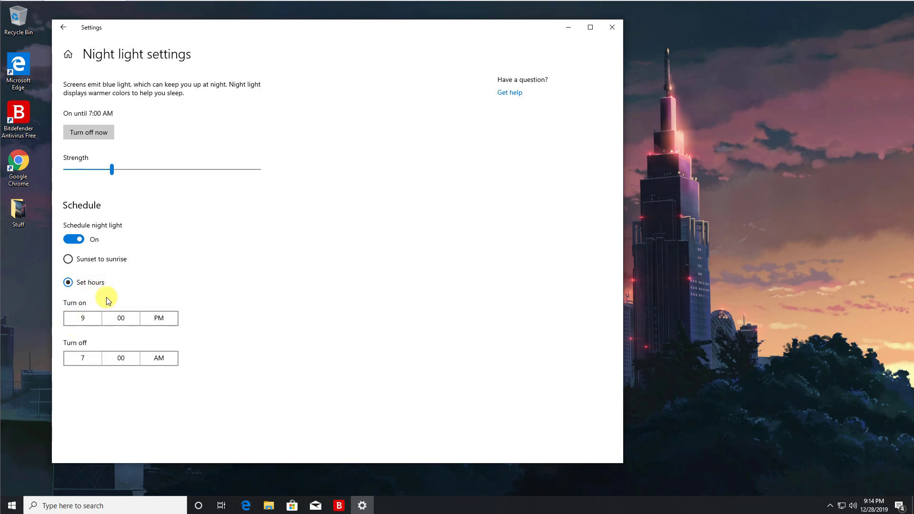
Step: Check the turn-on (9:00 PM) and turn-off (7:00 AM) times, leaving them unchanged
left_click(80, 318)
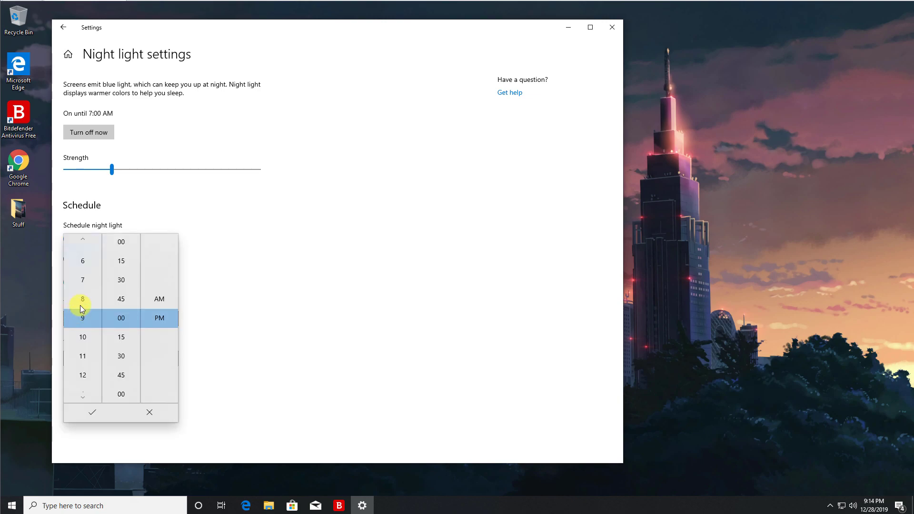
left_click(85, 341)
left_click(304, 302)
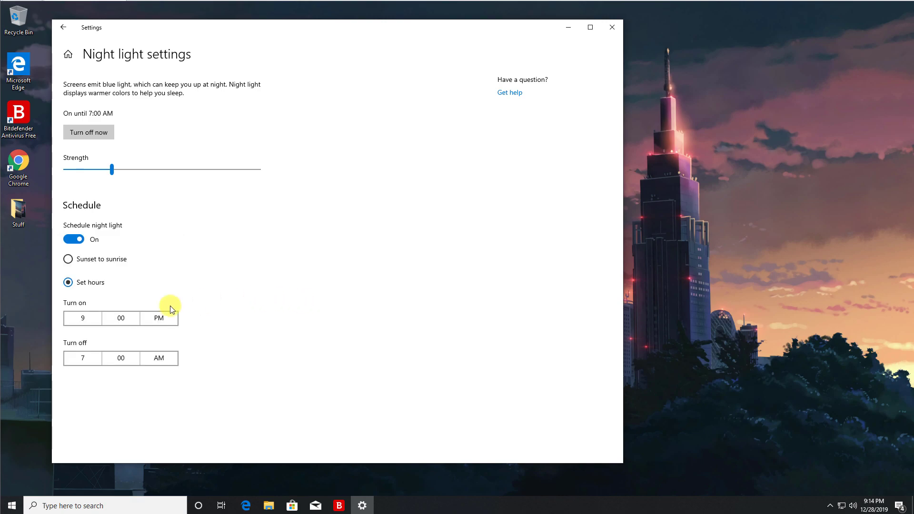
left_click(93, 358)
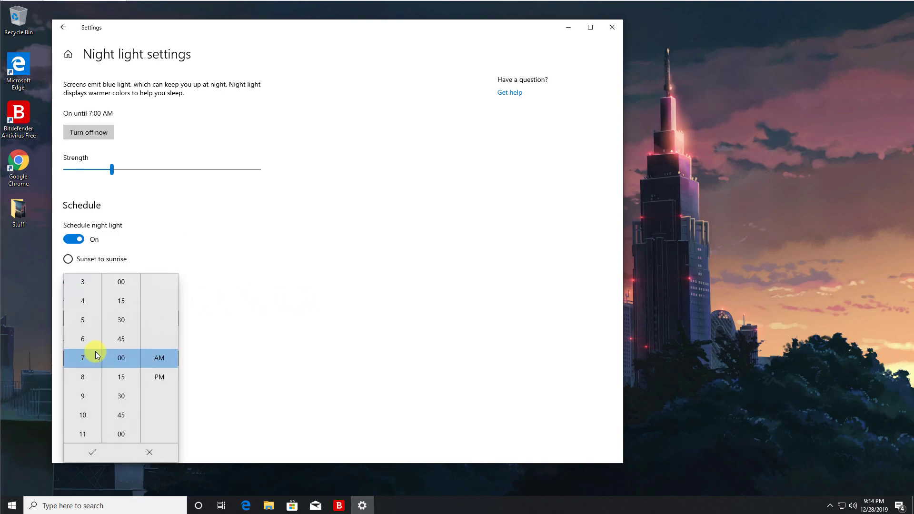
left_click(236, 365)
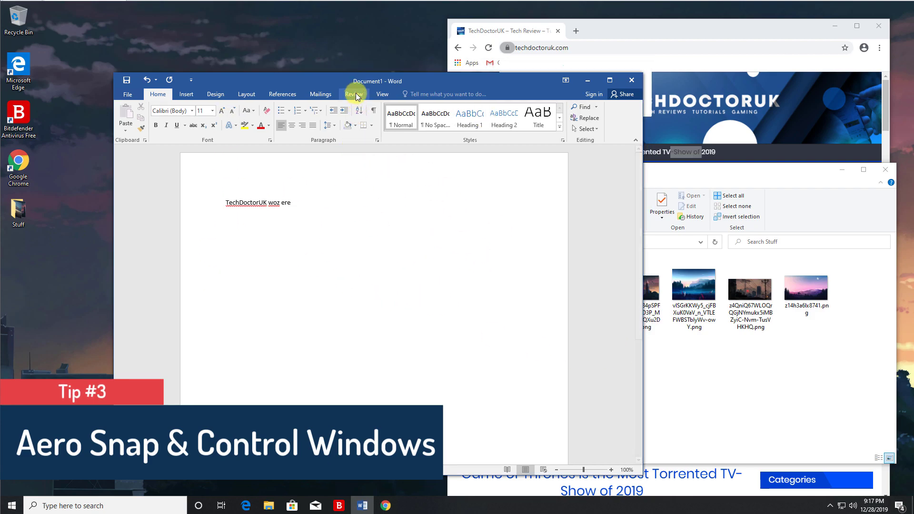
Step: Shake the Word window to restore the other windows, then maximize and restore Word
mouse_move(349, 80)
left_mouse_down()
mouse_move(378, 77)
mouse_move(307, 85)
mouse_move(378, 67)
mouse_move(370, 70)
left_mouse_up()
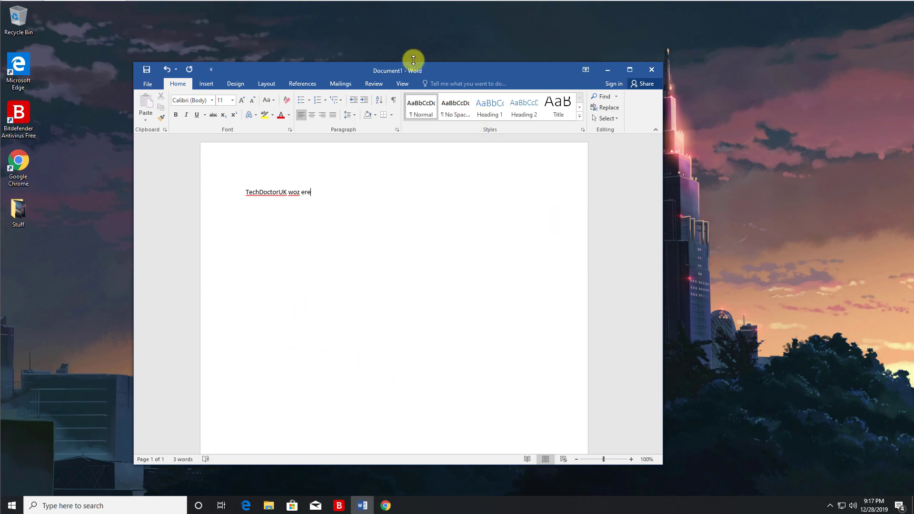
mouse_move(401, 68)
left_mouse_down()
mouse_move(381, 76)
mouse_move(400, 83)
mouse_move(393, 85)
left_mouse_up()
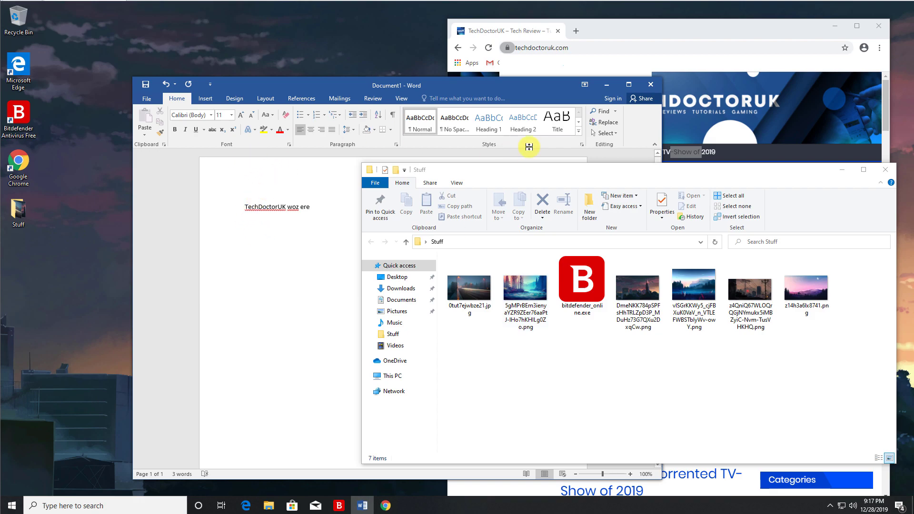
left_click_drag(400, 82, 408, 6)
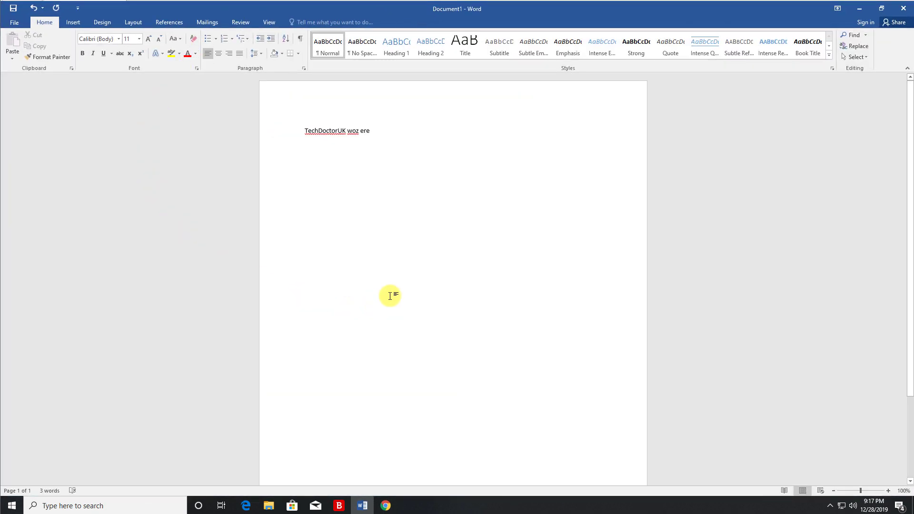
key("super+Down")
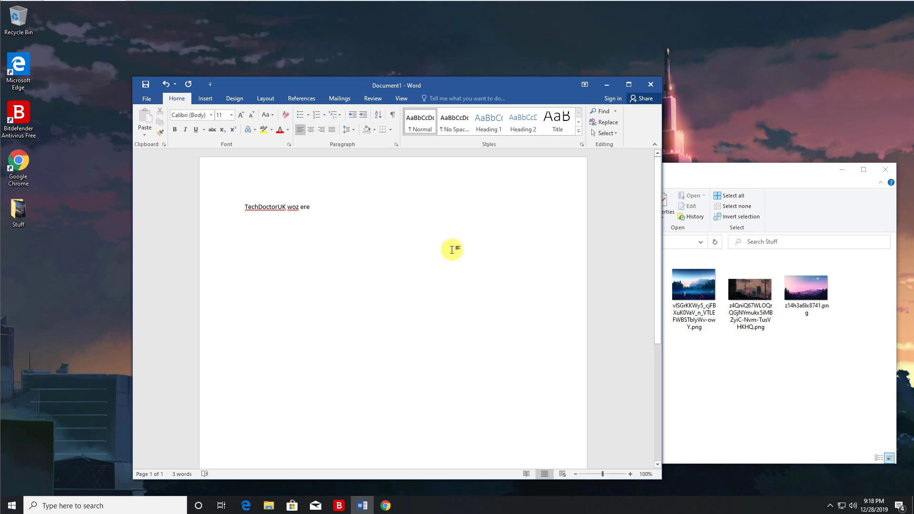
Step: Snap the Stuff folder left and Chrome right, then move Stuff into the bottom-left quarter
left_click_drag(758, 173, 578, 4)
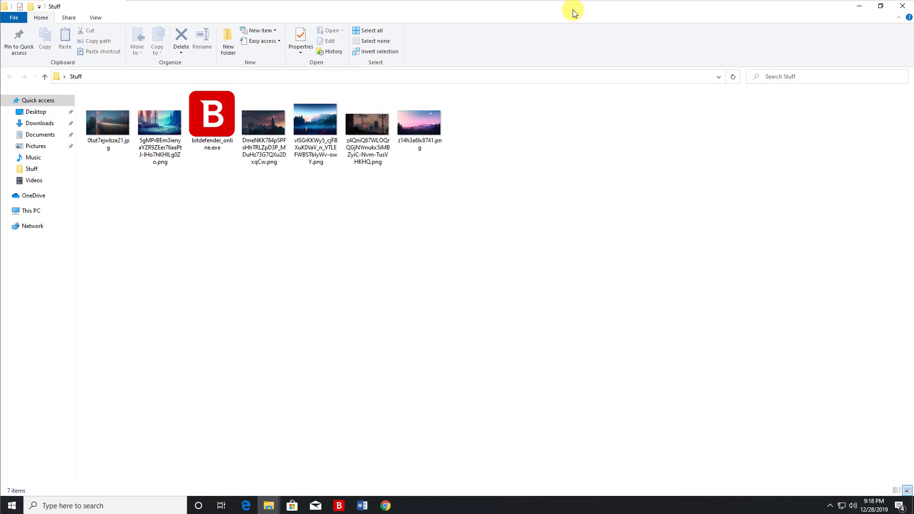
left_click_drag(519, 6, 1, 145)
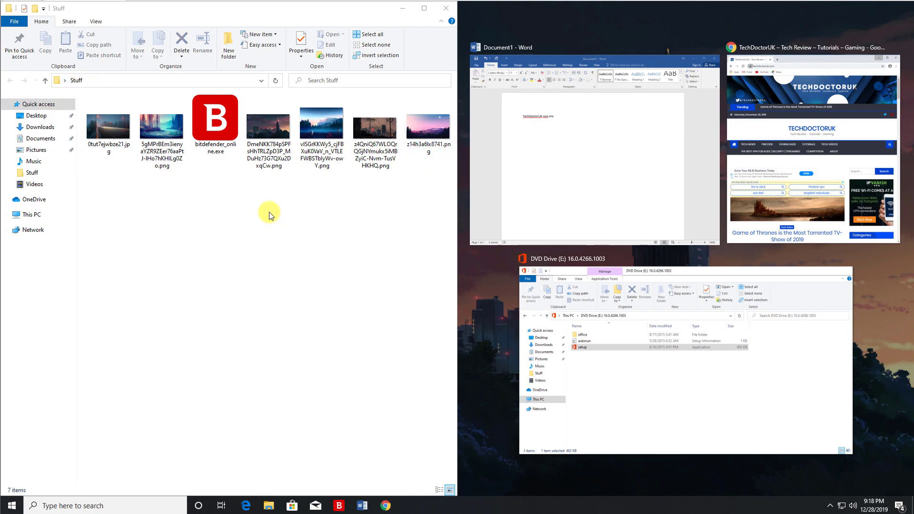
left_click(798, 178)
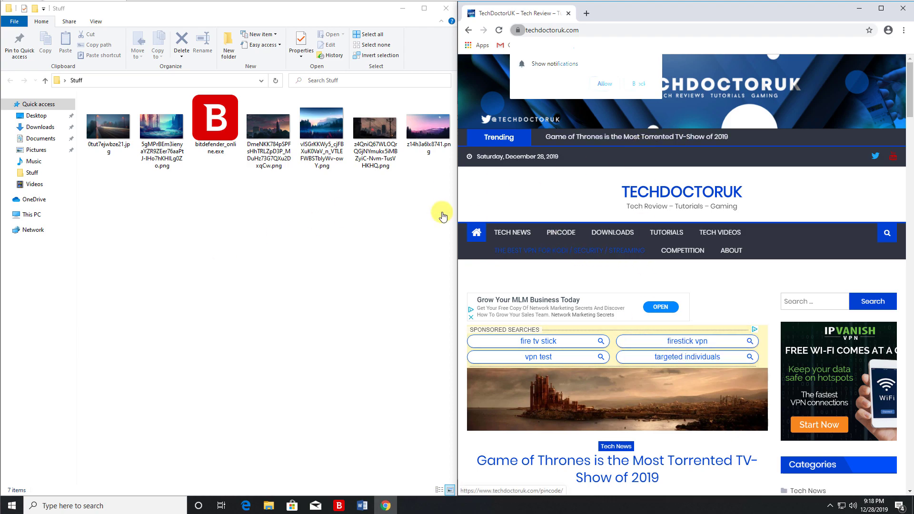
left_click_drag(244, 16, 2, 498)
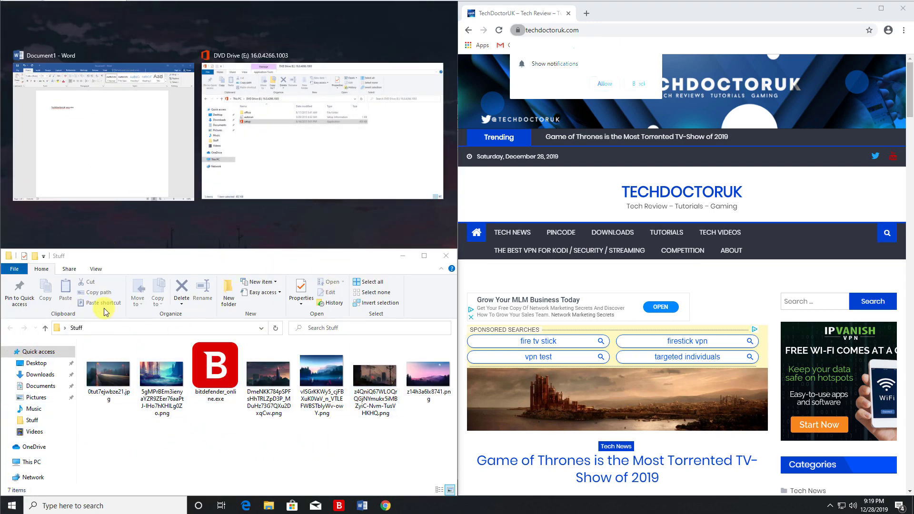
Step: Snap Word into the top-left quarter and replace its text with 'This is a typing test'
left_click(71, 135)
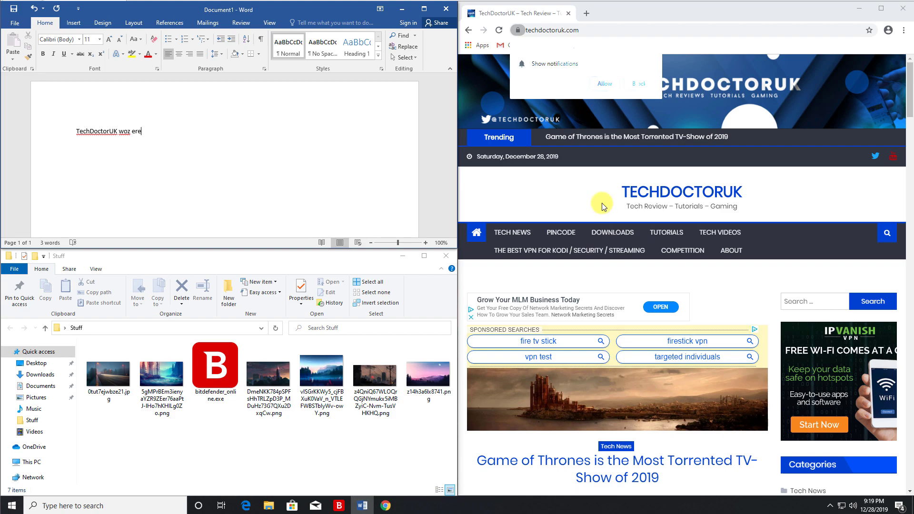
key("ctrl+a")
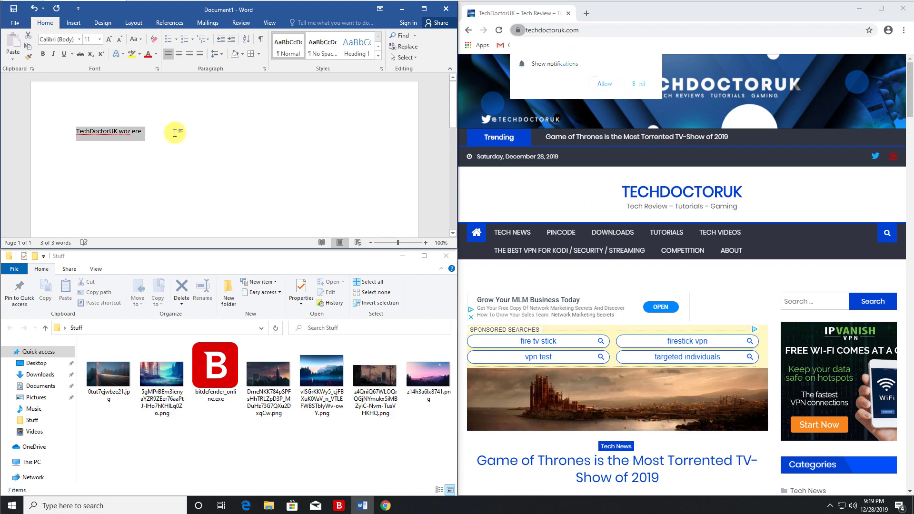
type("This is a typing test")
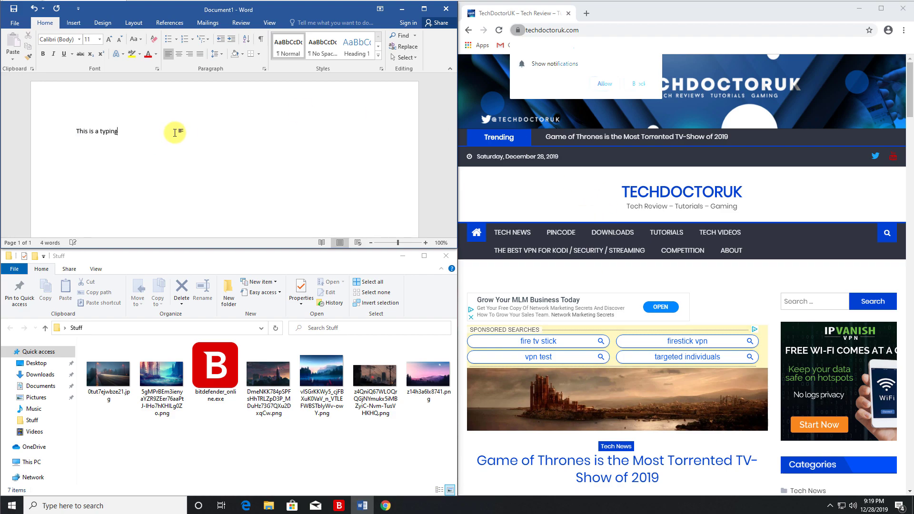
left_click(163, 402)
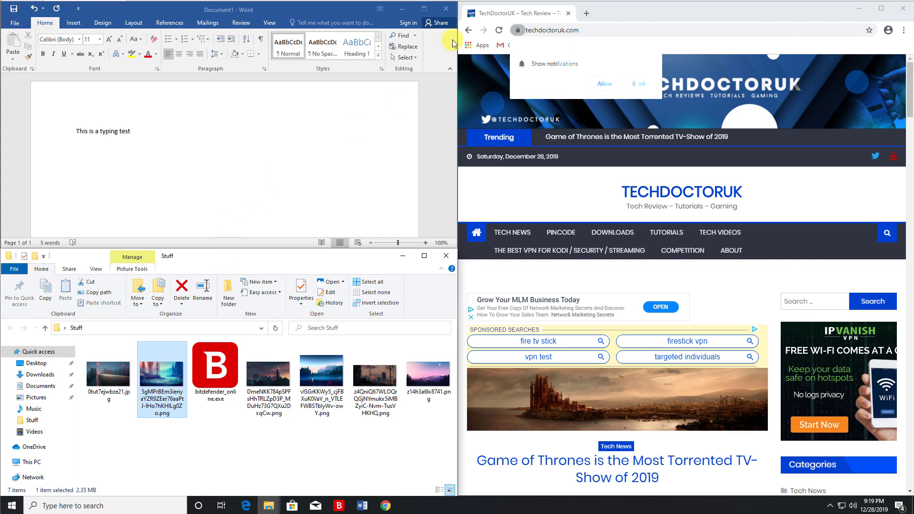
Step: Minimize the Stuff window, then snap Word to the left half, top-left and bottom-left quarters
left_click(403, 255)
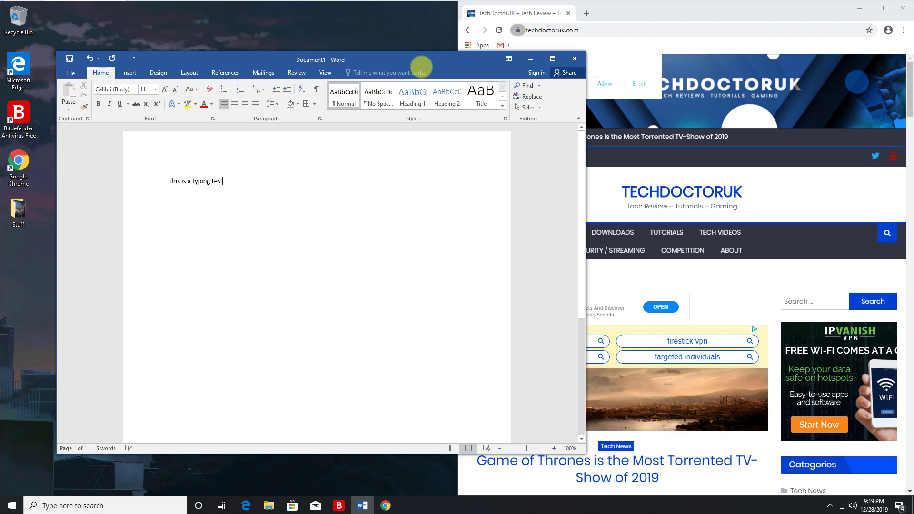
key("super+Left")
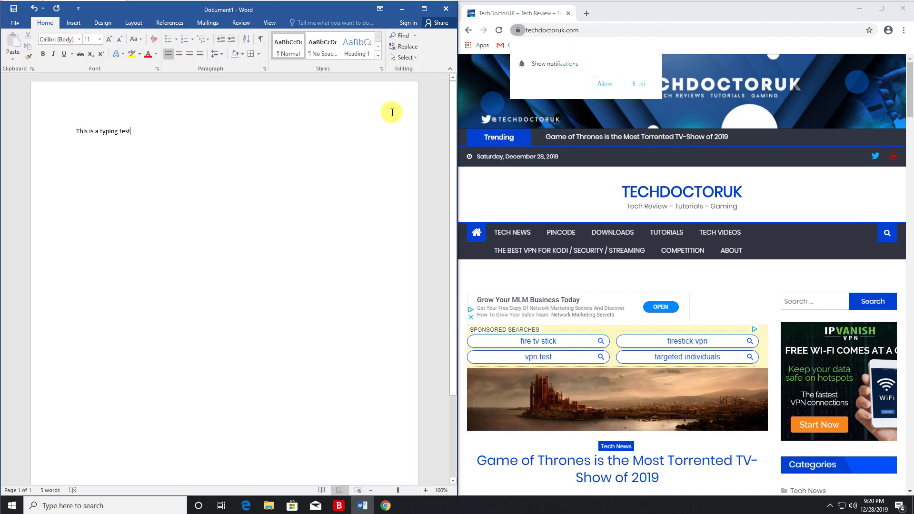
key("super+Up")
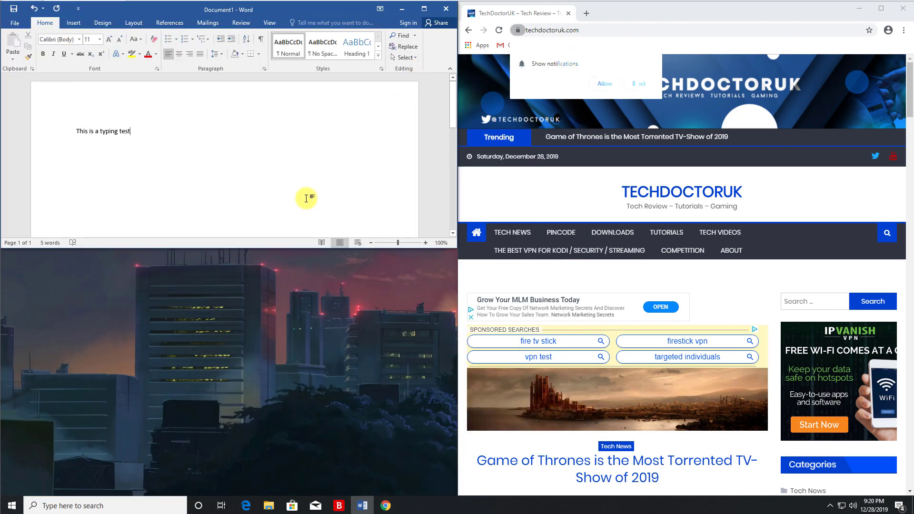
key("Escape")
key("super+Down")
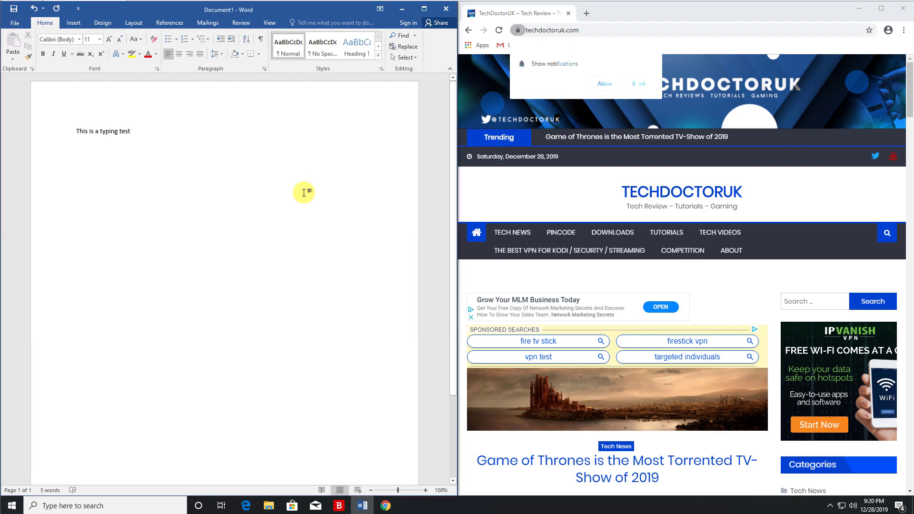
key("super+Down")
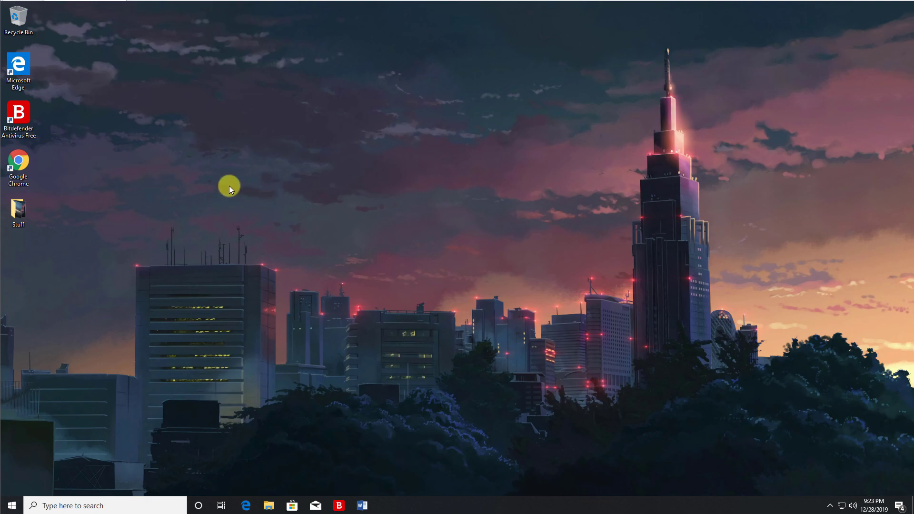
Step: Search Settings for 'restore' and open Create a restore point
left_click(12, 504)
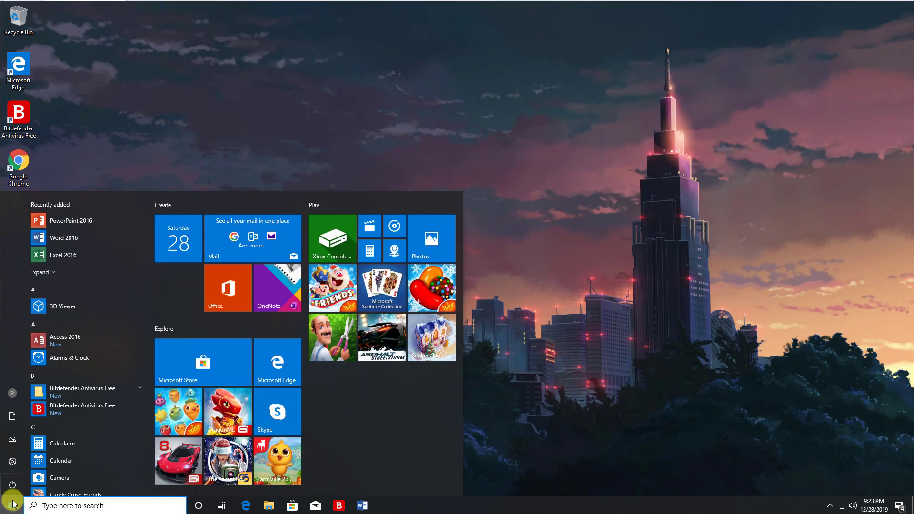
left_click(19, 461)
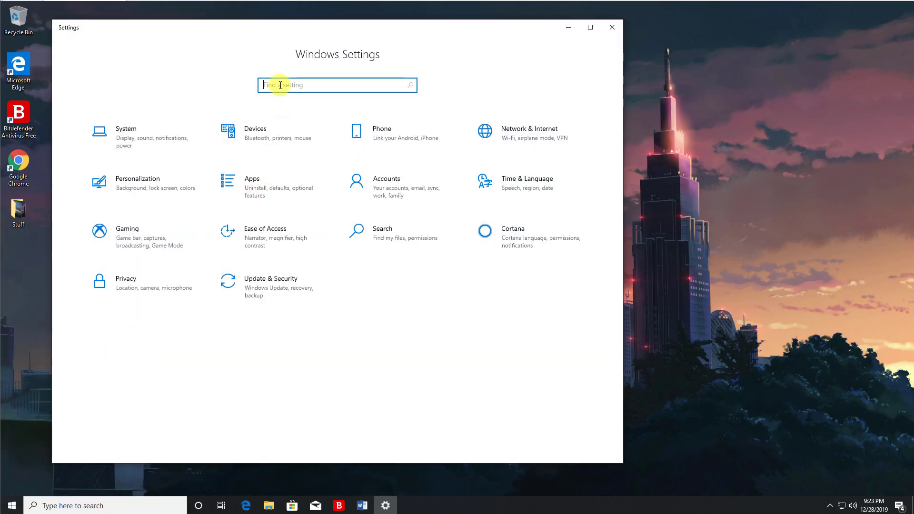
type("restore")
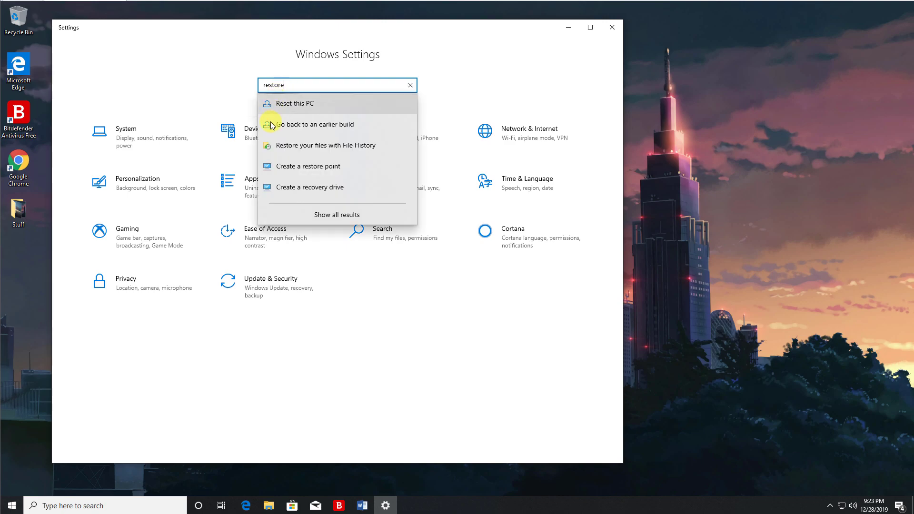
left_click(359, 169)
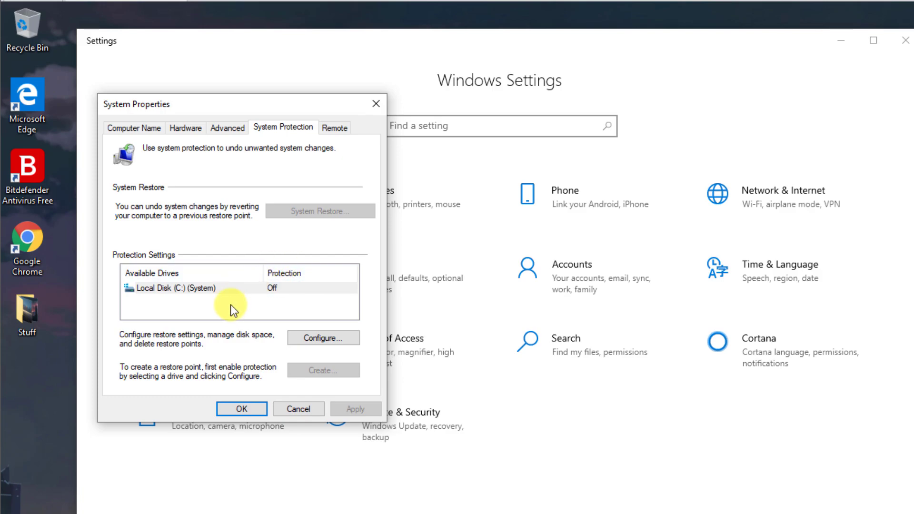
Step: Turn on system protection for drive C: with 5% maximum disk usage and apply it
left_click(295, 335)
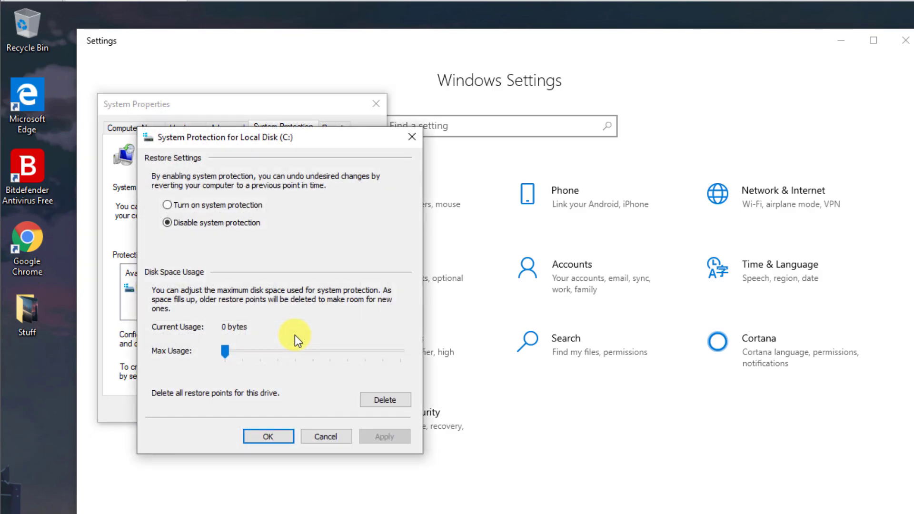
left_click(184, 210)
left_click_drag(224, 351, 234, 353)
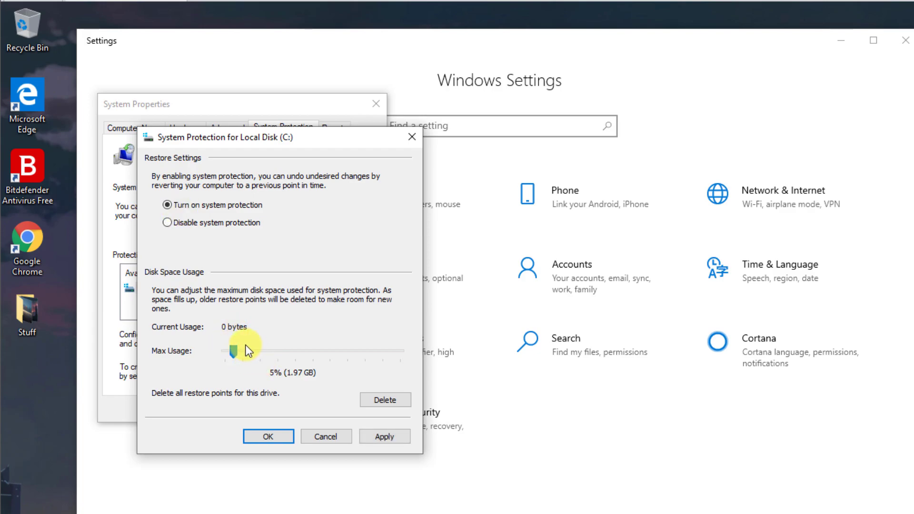
left_click(394, 438)
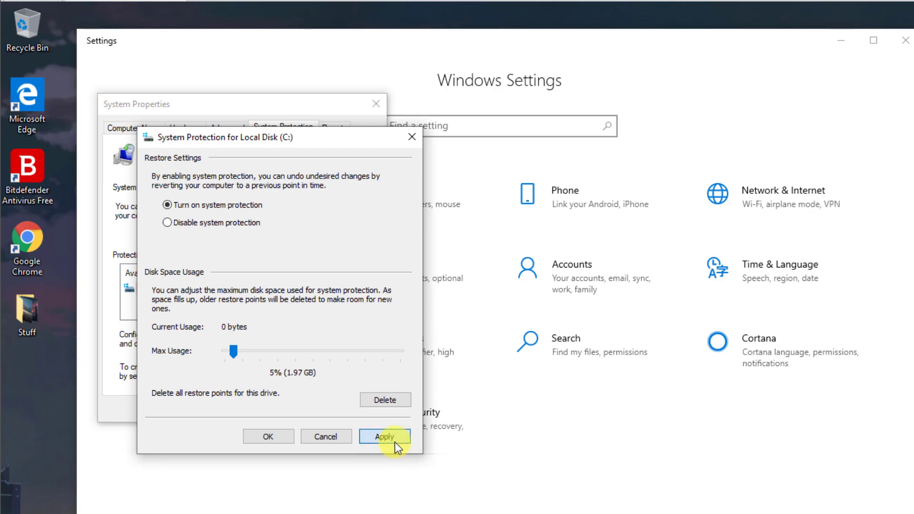
left_click(286, 436)
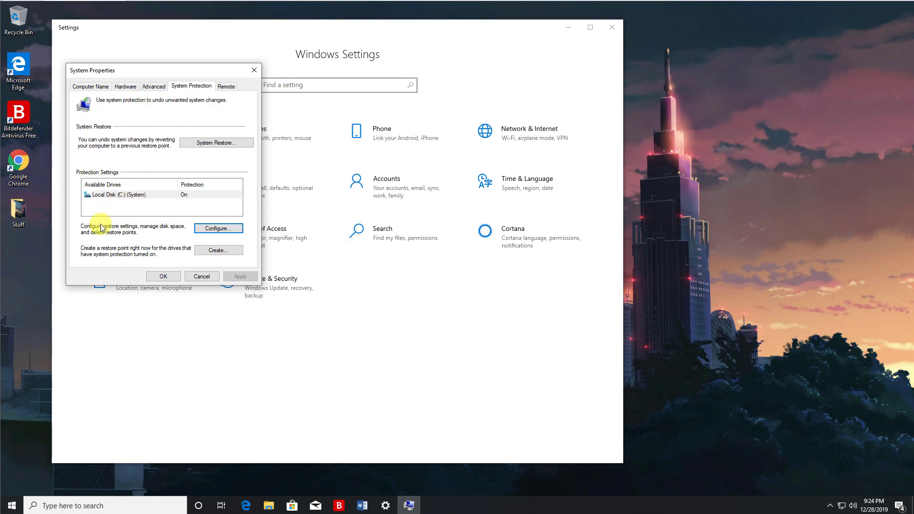
Step: Create a restore point described as 'Everything-great, Pre-Installing-new update' and dismiss the confirmation
left_click(213, 253)
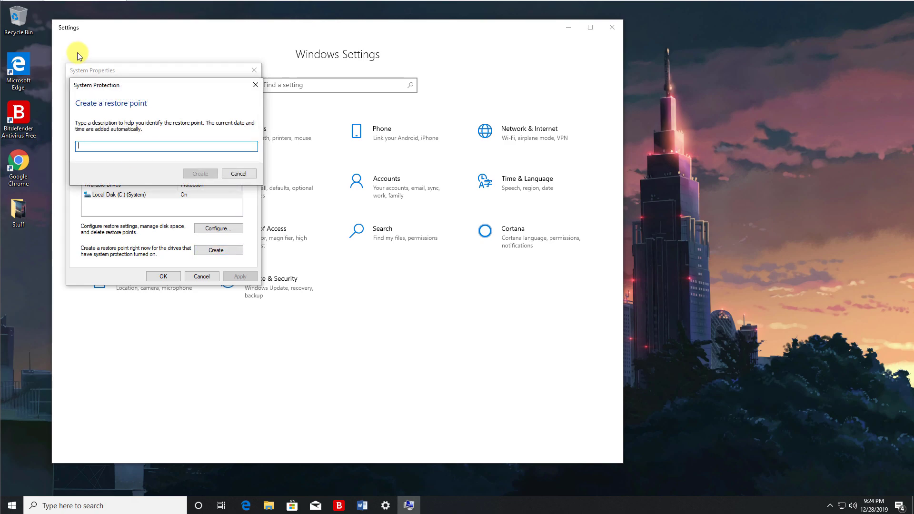
type("Everything-great")
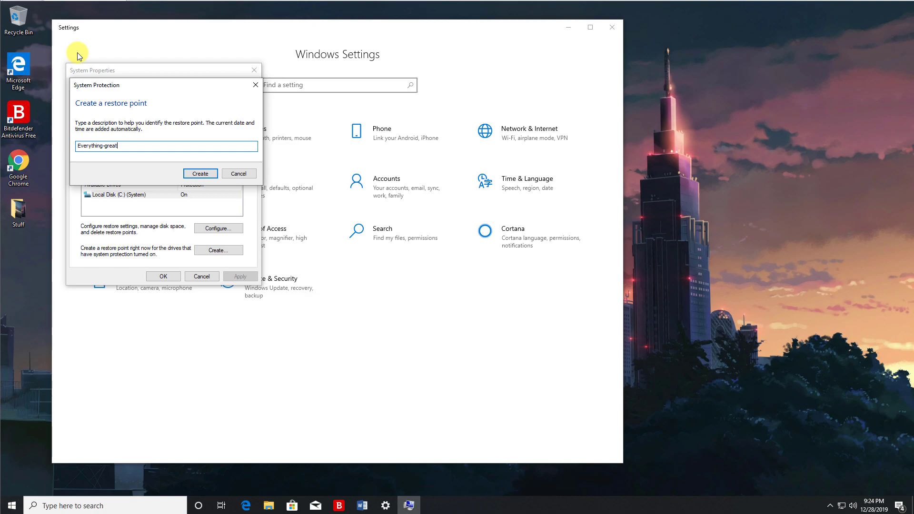
type(", Pre-Installing-new update")
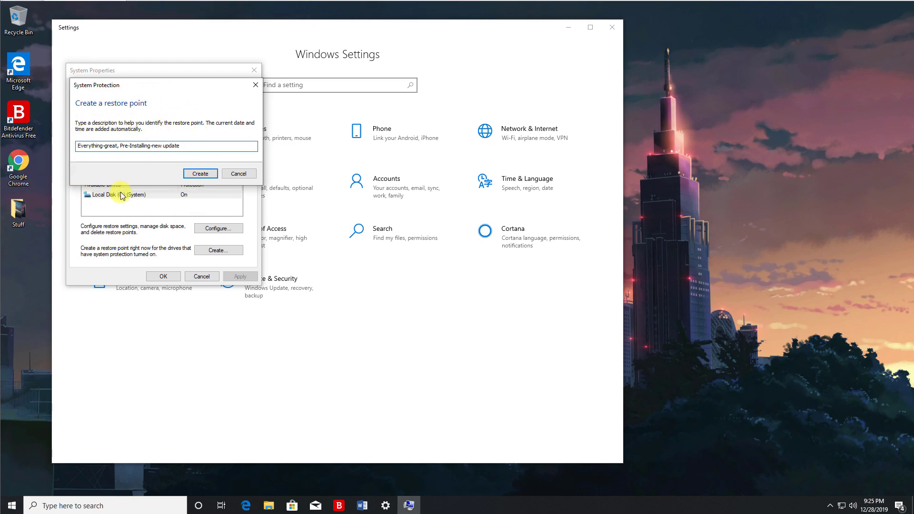
left_click(200, 174)
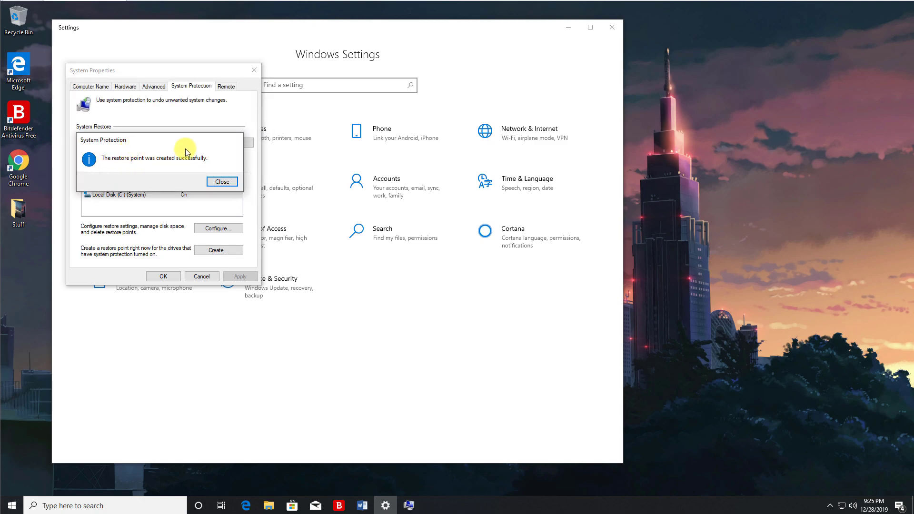
left_click(214, 183)
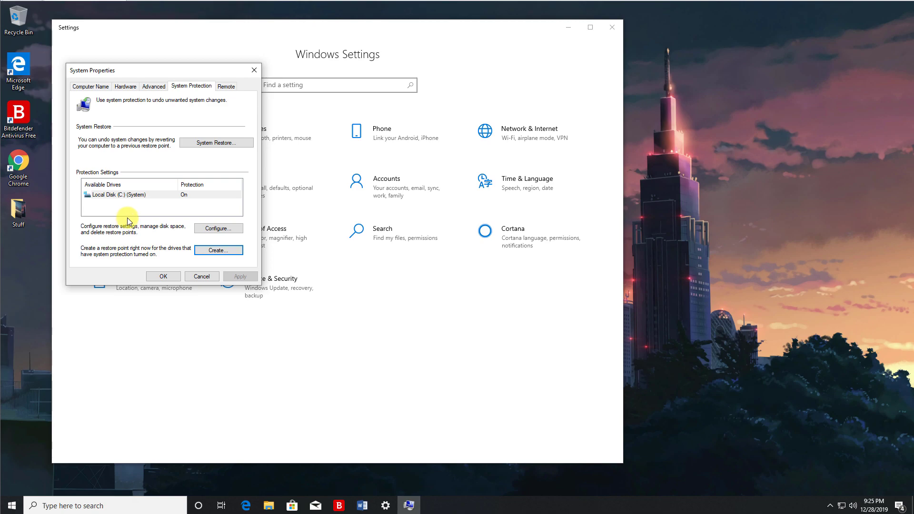
Step: Open the System Restore wizard and select the single available restore point in the list
left_click(218, 143)
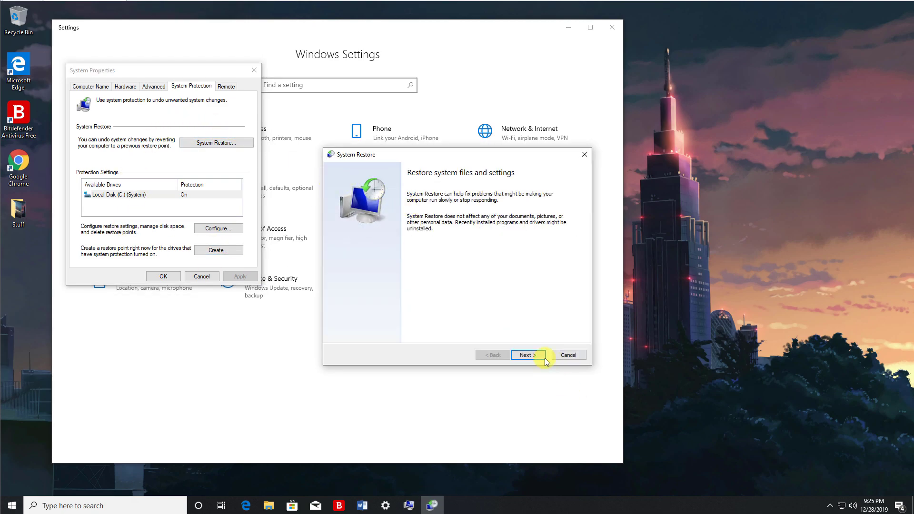
left_click(543, 356)
left_click(372, 232)
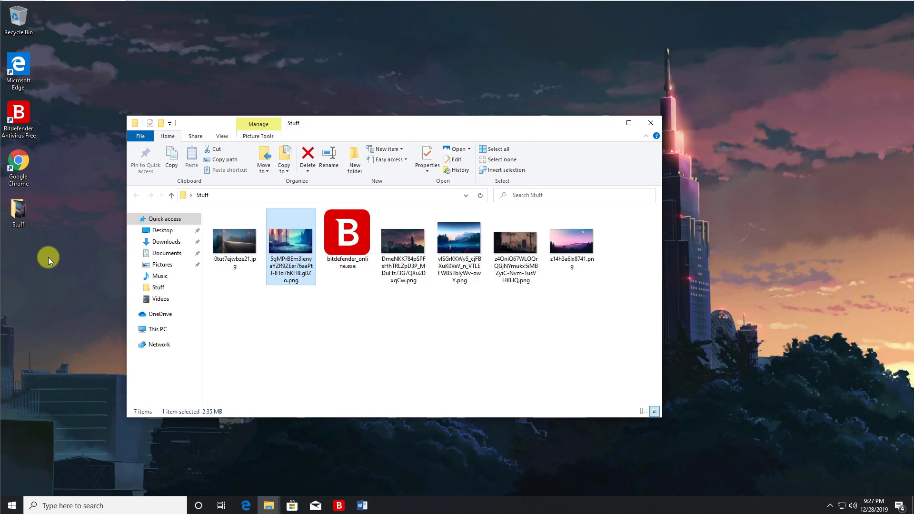
Step: Add Desktop 2 in Task View, switch to it, then bring up the desktops overview again
left_click(222, 505)
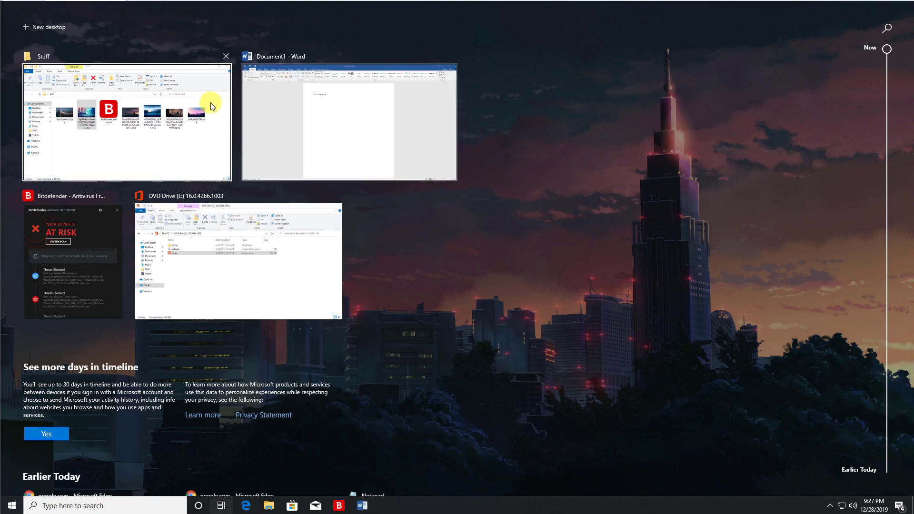
left_click(64, 27)
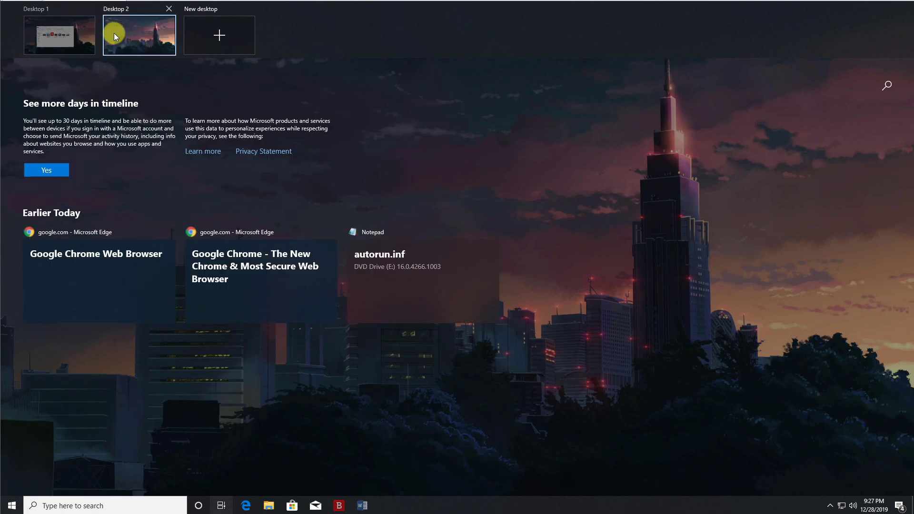
left_click(113, 33)
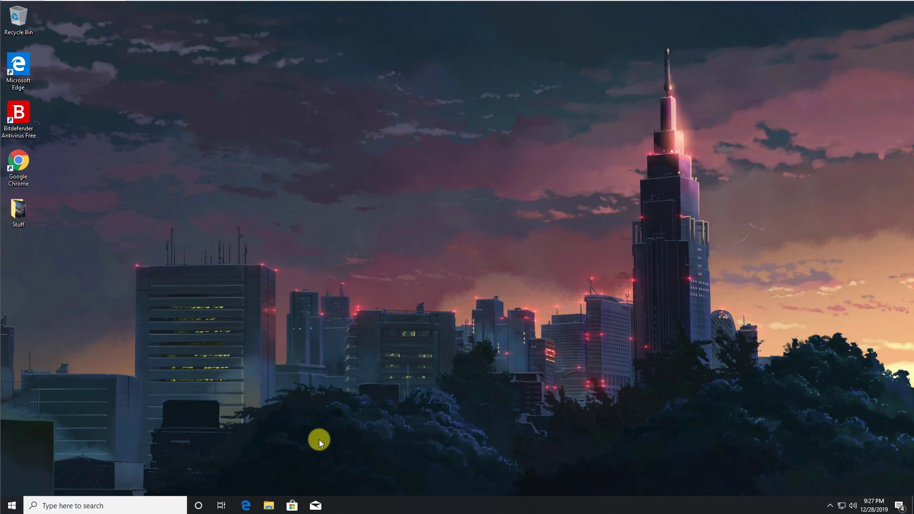
left_click(221, 509)
Step: Return to Desktop 1, restore the Word window and shift it right, then bring the Stuff folder forward
left_click(61, 41)
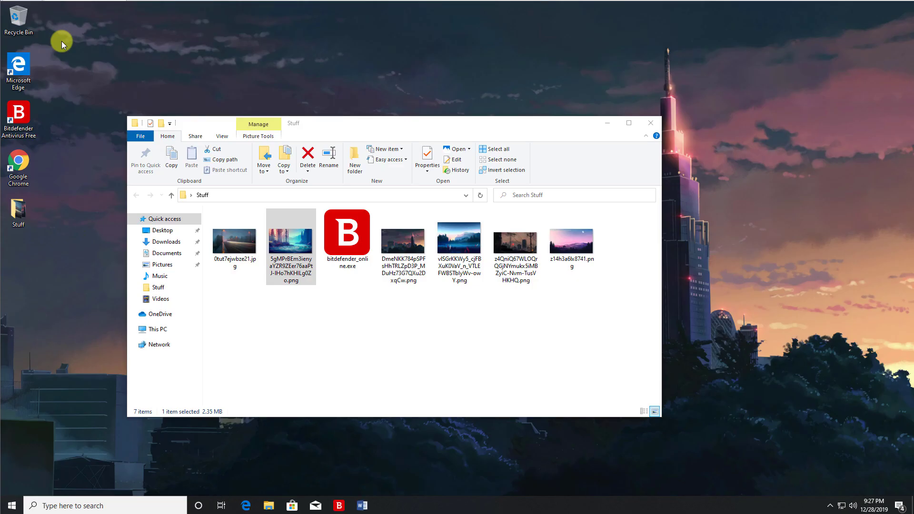
left_click(363, 505)
left_click_drag(317, 5, 605, 96)
left_click(343, 133)
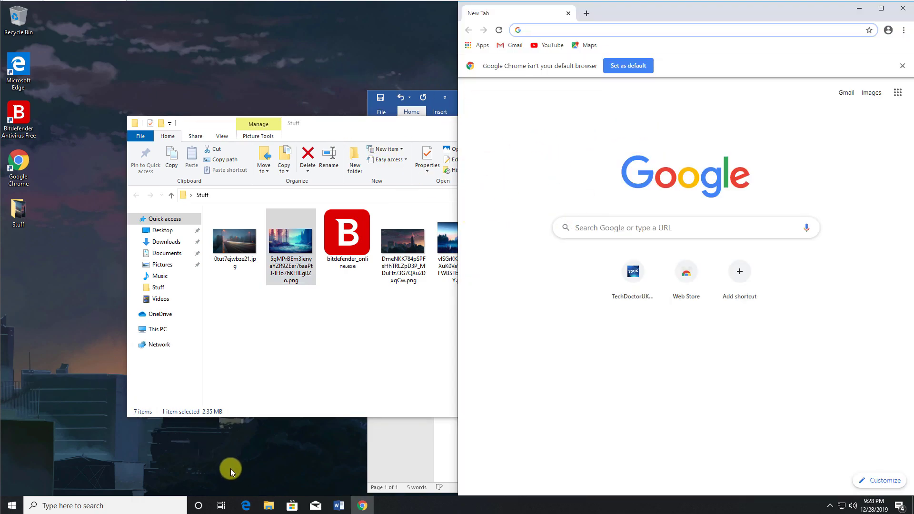
Step: Move the Chrome window onto Desktop 2 and switch to Desktop 2
left_click(222, 505)
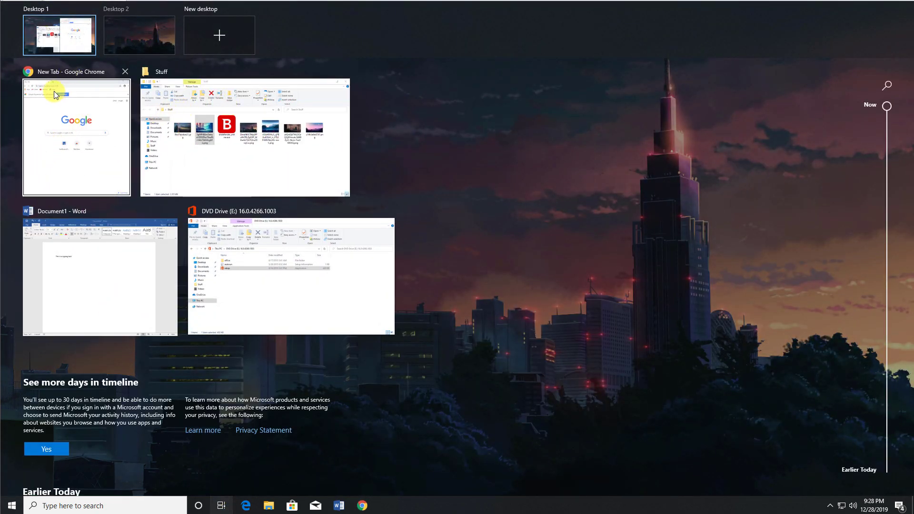
left_click_drag(53, 94, 135, 32)
left_click(36, 24)
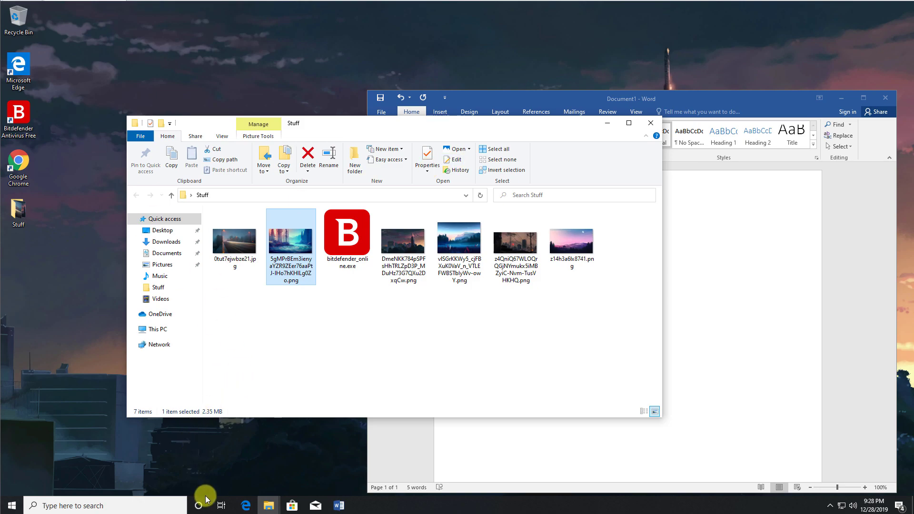
left_click(221, 505)
left_click(141, 32)
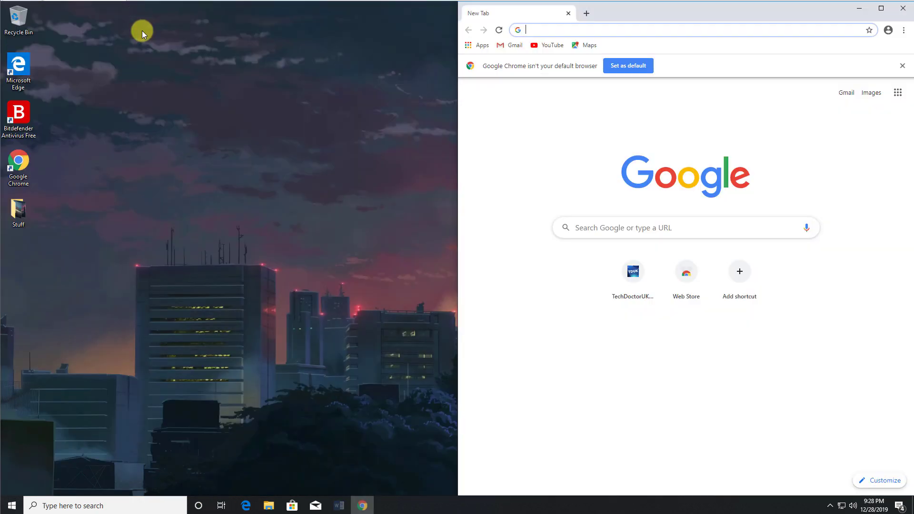